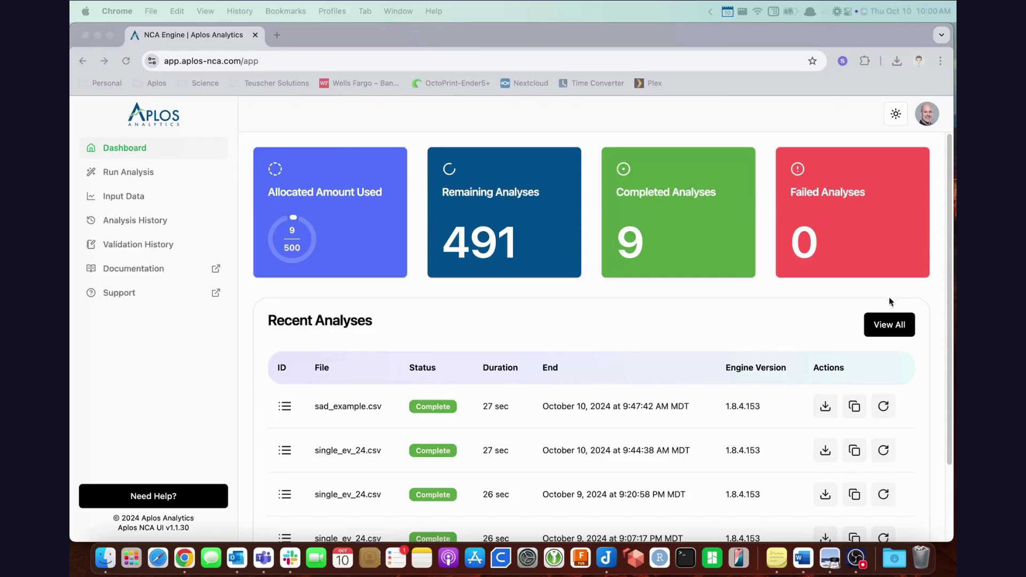
Step: Examine the dashboard's usage cards and the Recent Analyses list, including the execution and file IDs of the entries
scroll(514, 330, "down", 2)
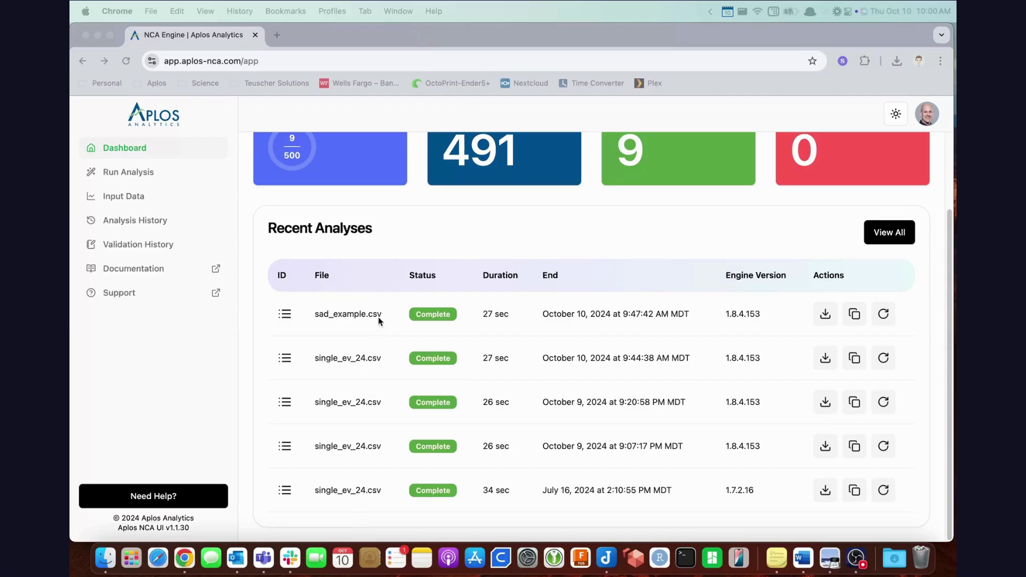
scroll(390, 346, "up", 2)
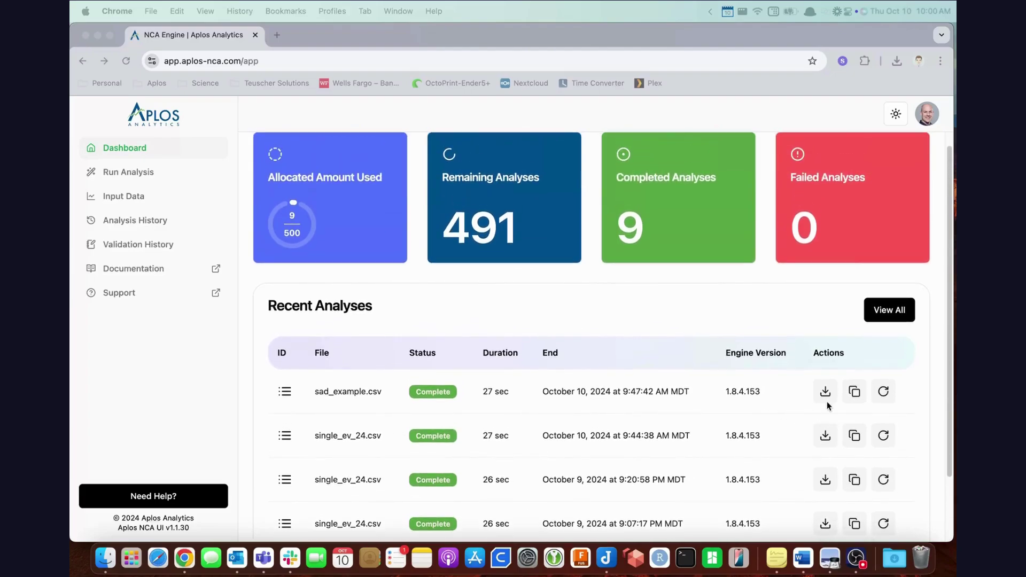
scroll(545, 380, "up", 1)
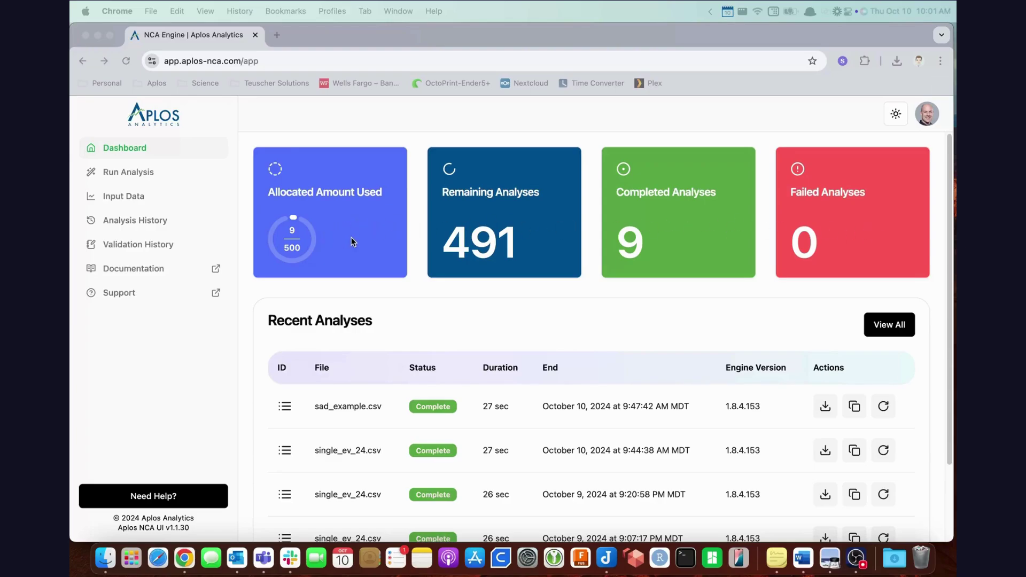
scroll(466, 328, "down", 4)
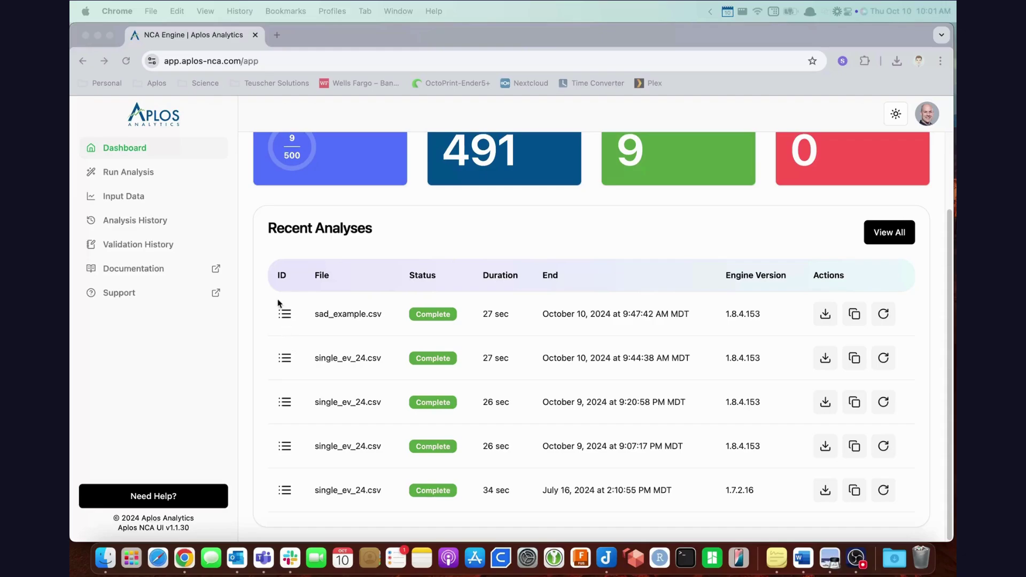
mouse_move(286, 316)
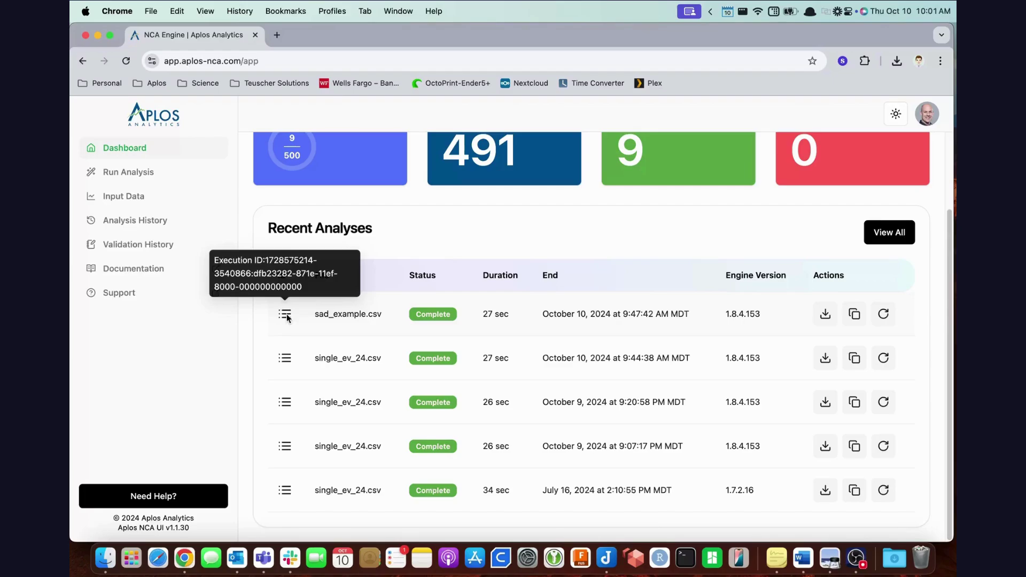
mouse_move(348, 317)
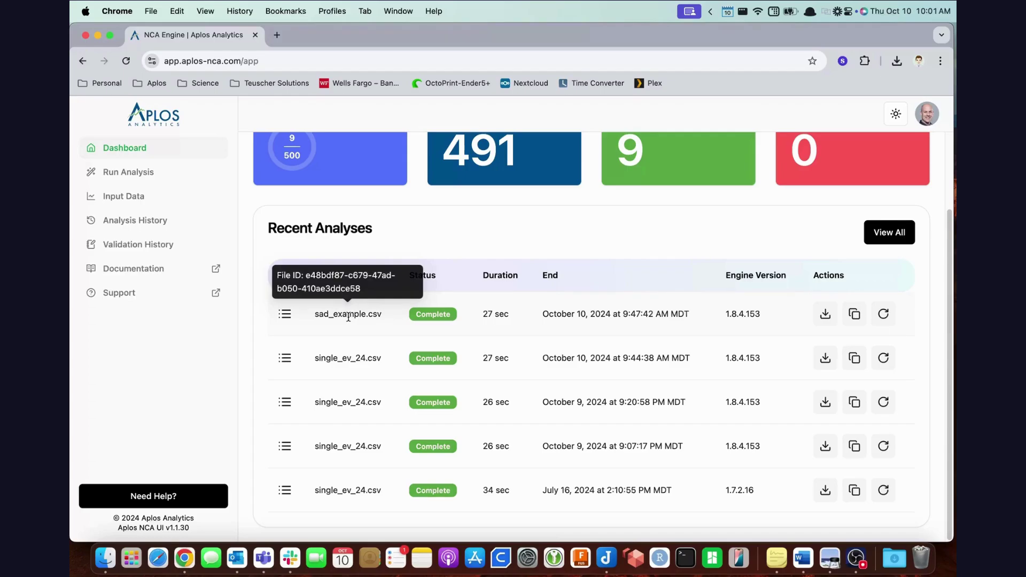
mouse_move(353, 360)
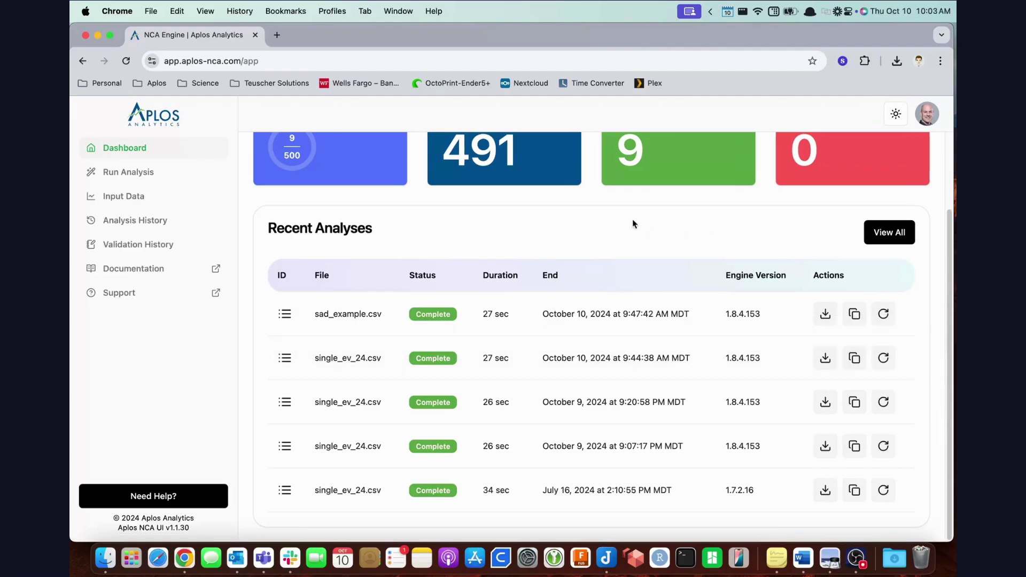
Step: Open the full Analysis History from the recent analyses and review all previously executed runs
left_click(898, 235)
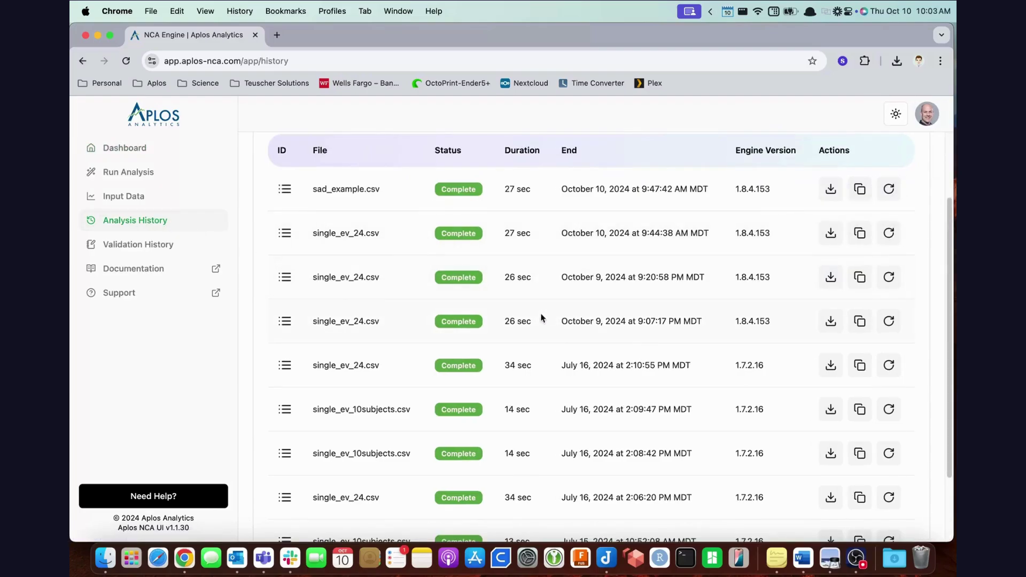
scroll(466, 330, "up", 3)
scroll(467, 330, "up", 1)
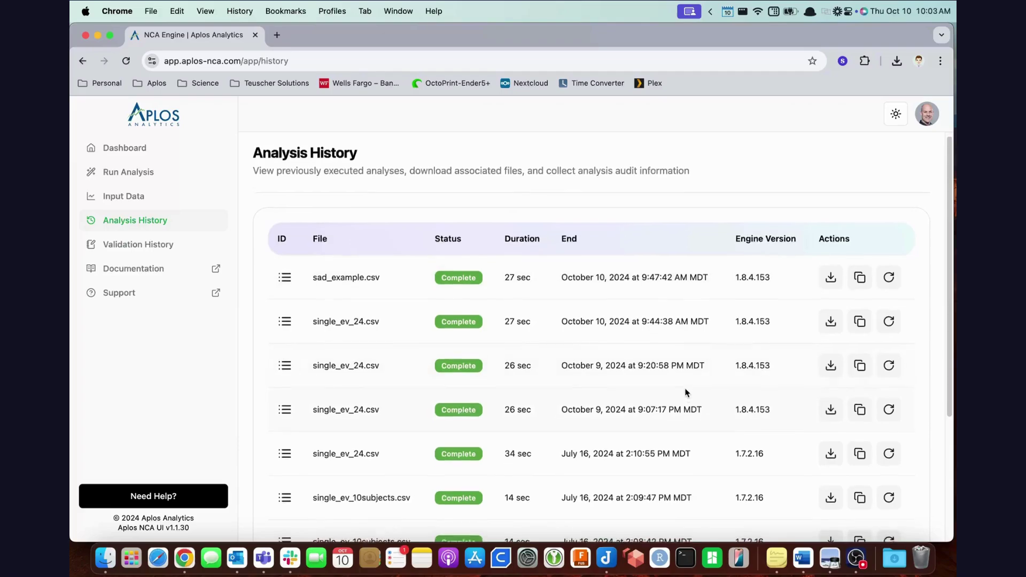
scroll(678, 387, "down", 5)
scroll(682, 388, "up", 2)
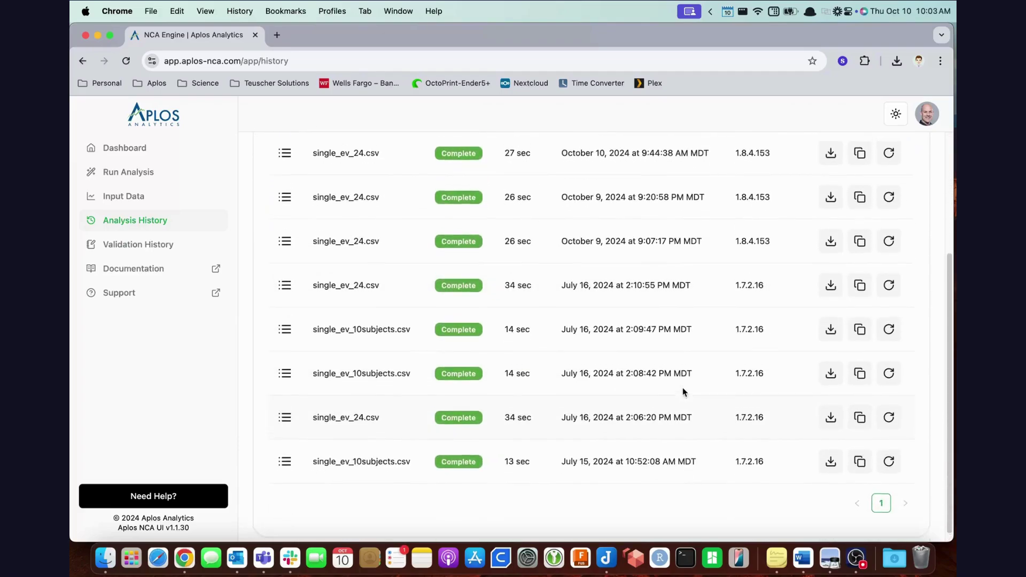
scroll(695, 342, "up", 2)
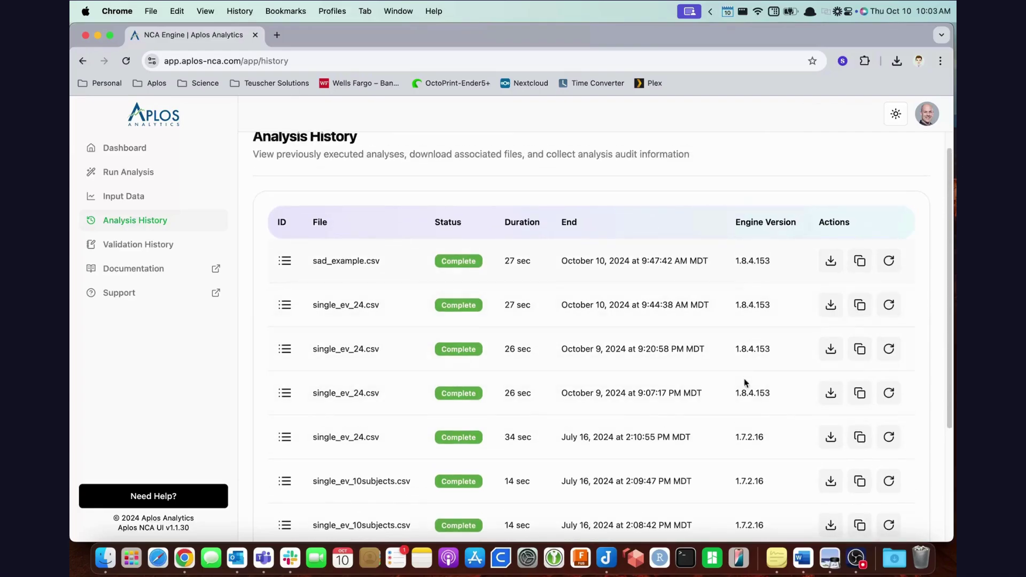
scroll(746, 385, "down", 4)
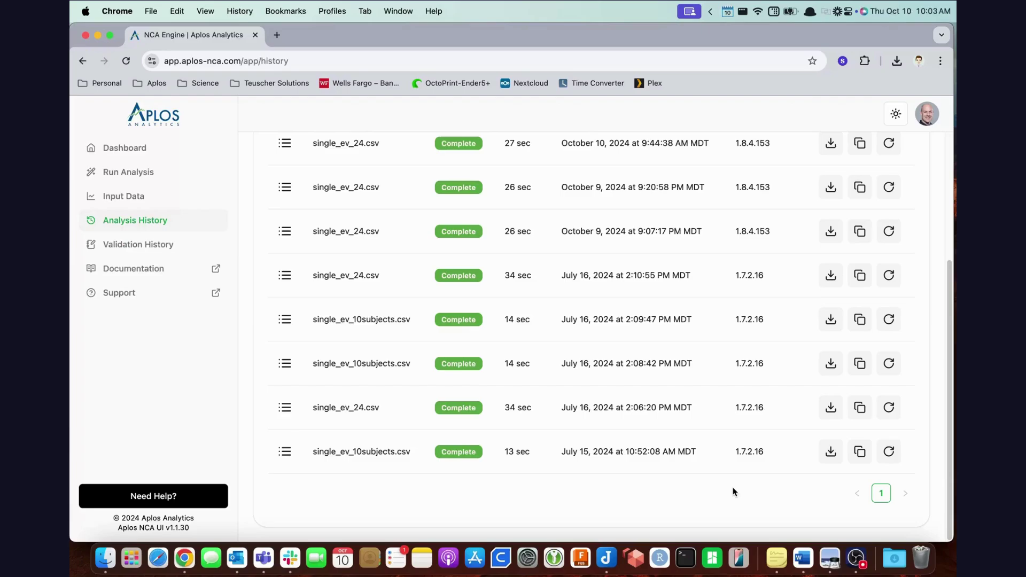
scroll(701, 472, "up", 3)
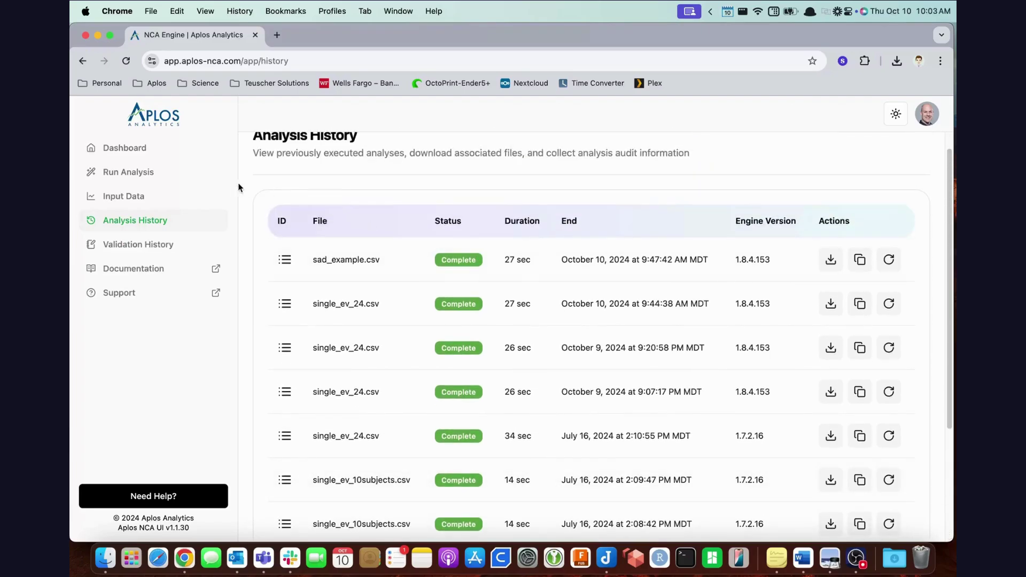
Step: View the Run Analysis upload page, and review the previously uploaded files and their file IDs on the Input Data page
left_click(155, 173)
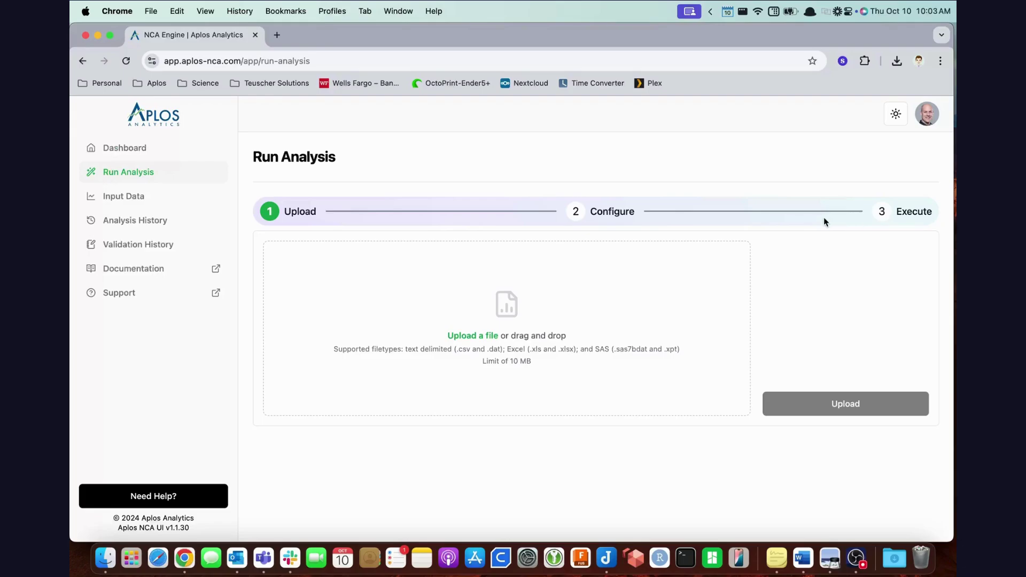
left_click(146, 199)
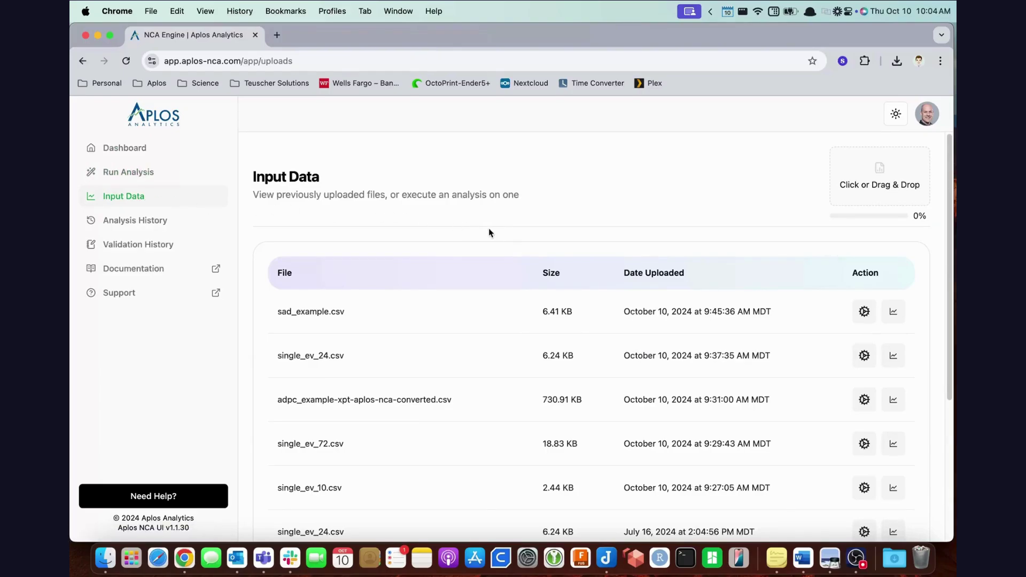
scroll(509, 406, "down", 2)
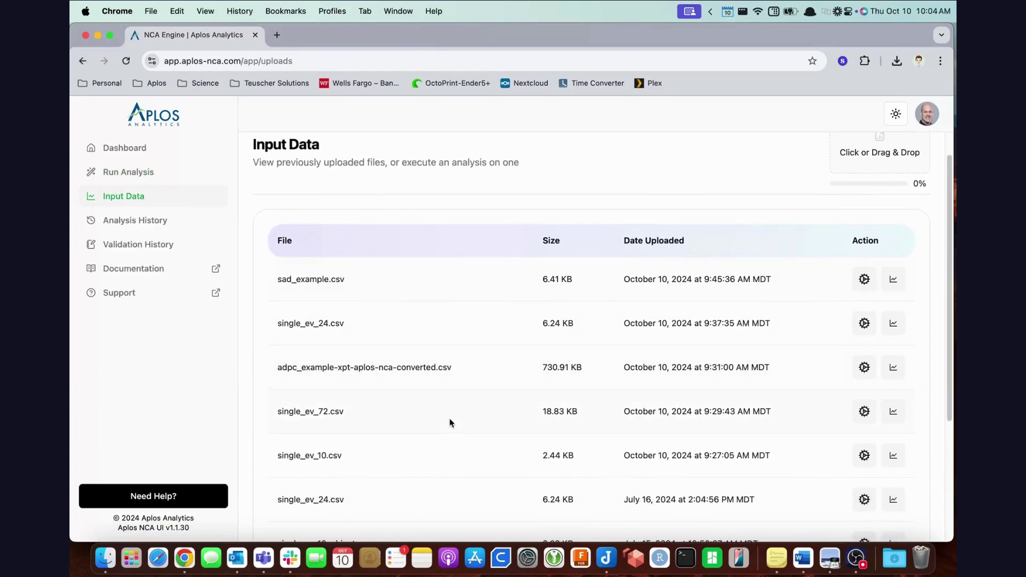
scroll(451, 421, "down", 2)
scroll(449, 425, "down", 2)
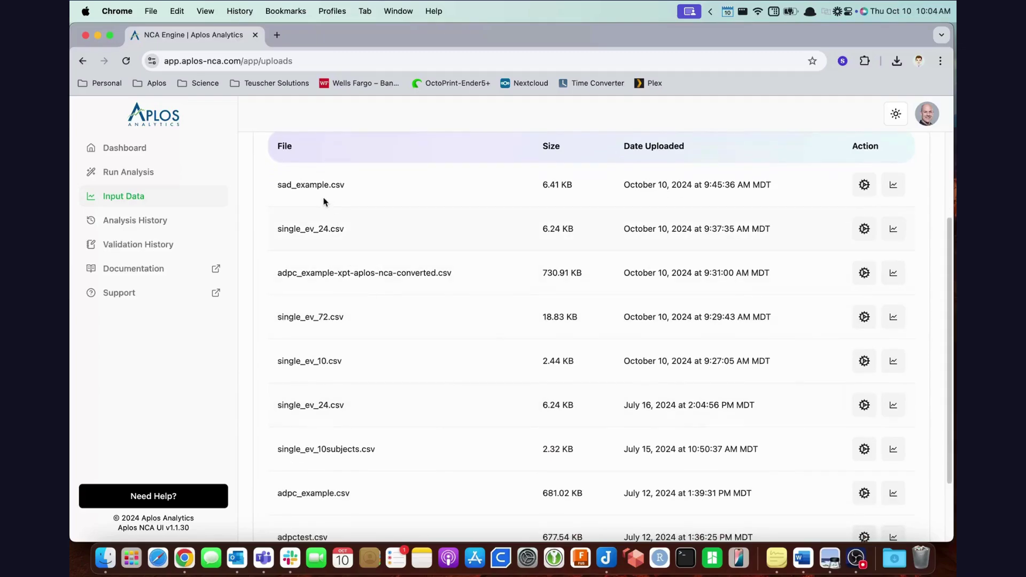
mouse_move(316, 187)
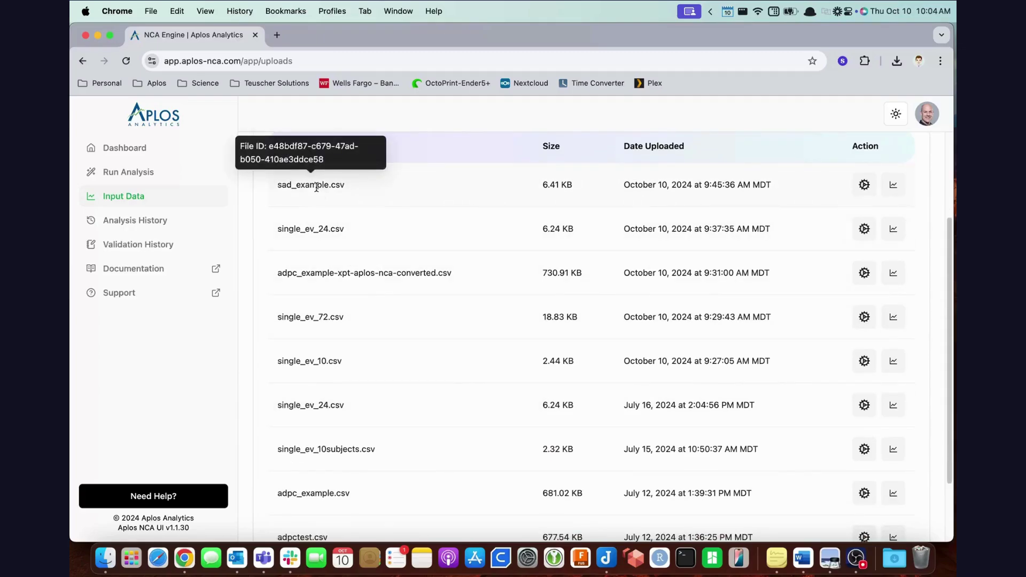
mouse_move(308, 229)
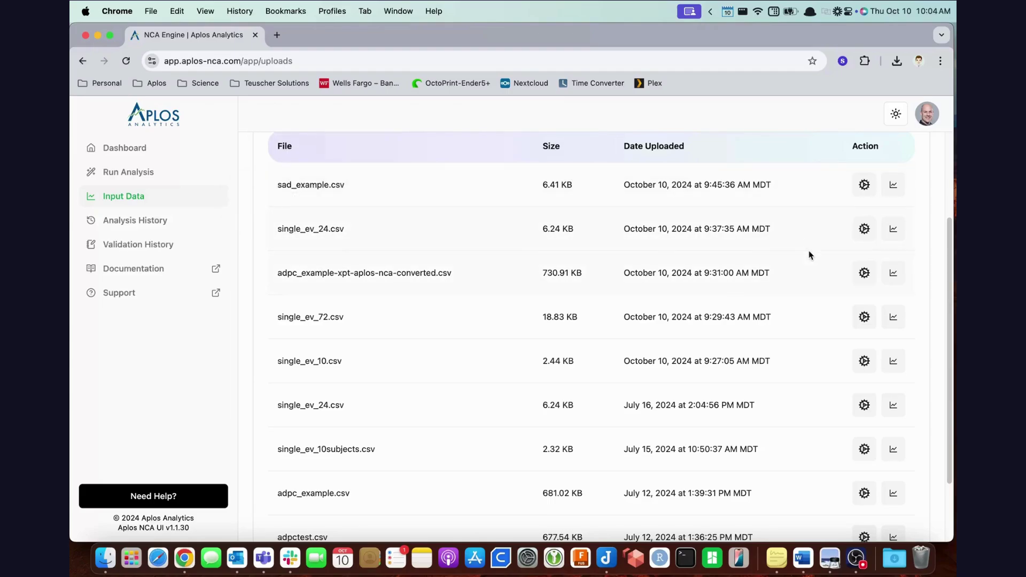
Step: View the analysis configuration for sad_example.csv from its Input Data entry and close it without executing
scroll(809, 256, "up", 3)
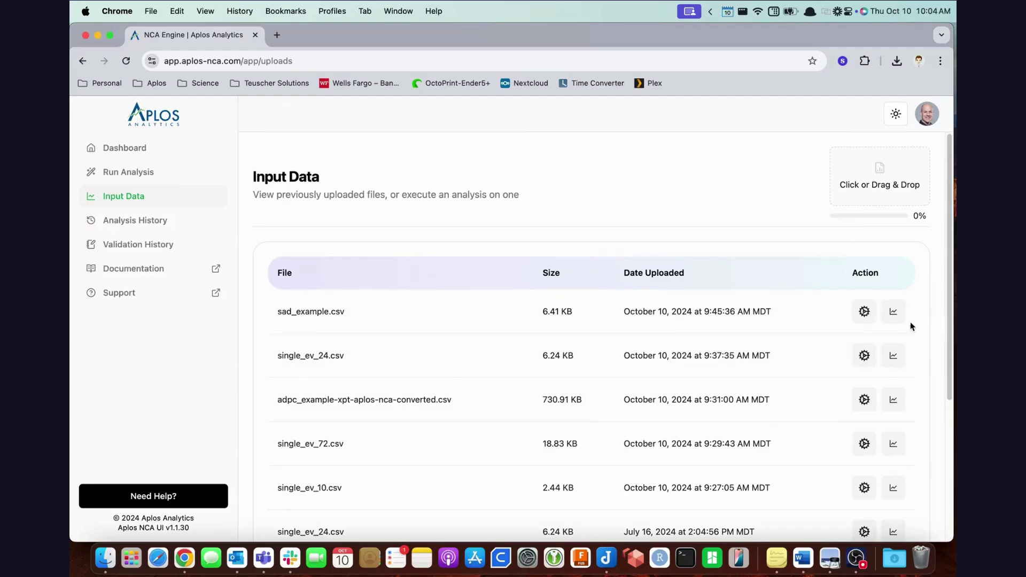
left_click(864, 312)
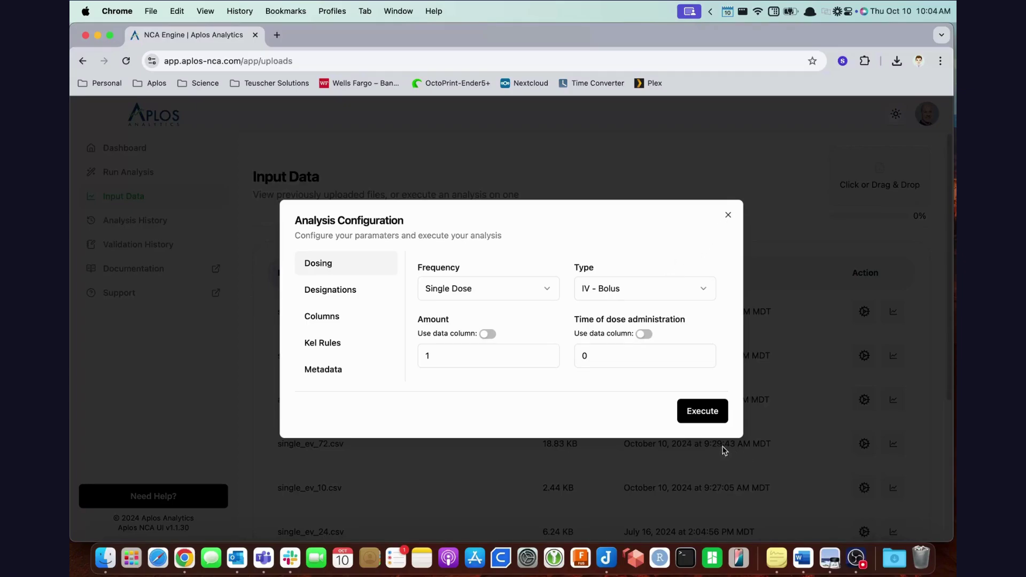
left_click(728, 218)
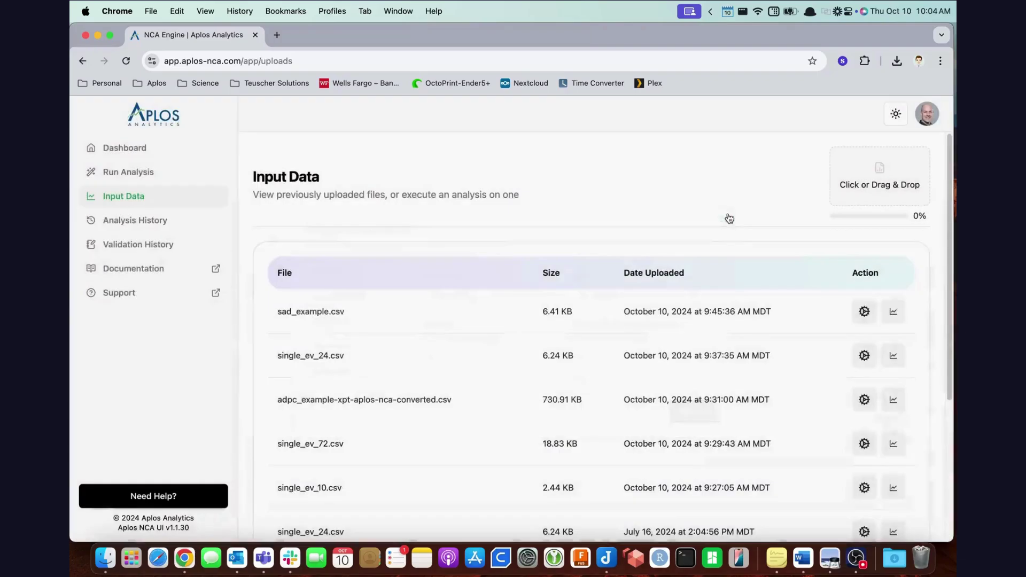
Step: Plot sad_example.csv in the Data explorer with time as the Time column and conc as the Concentration column, and close the explorer
left_click(894, 315)
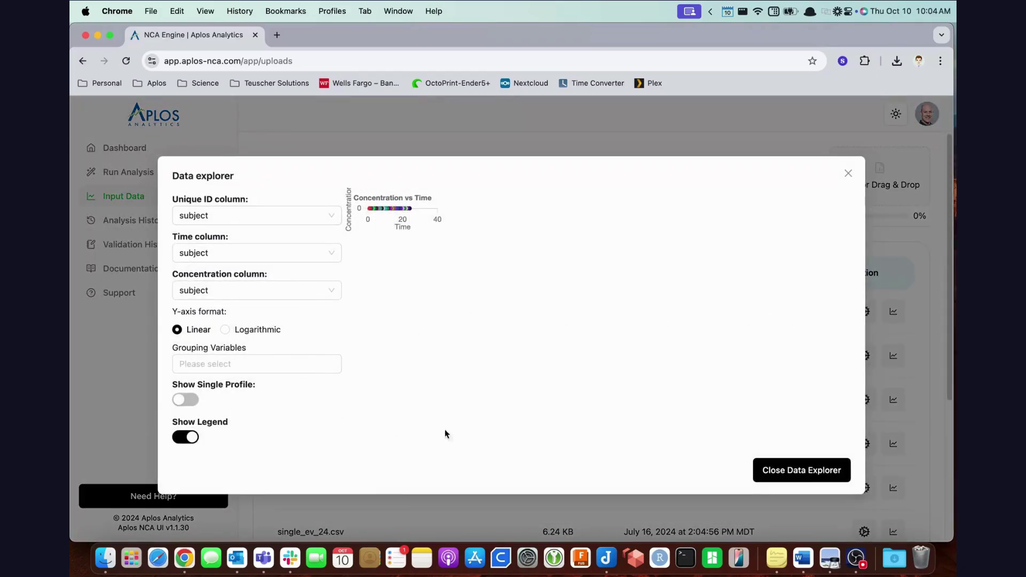
left_click(300, 255)
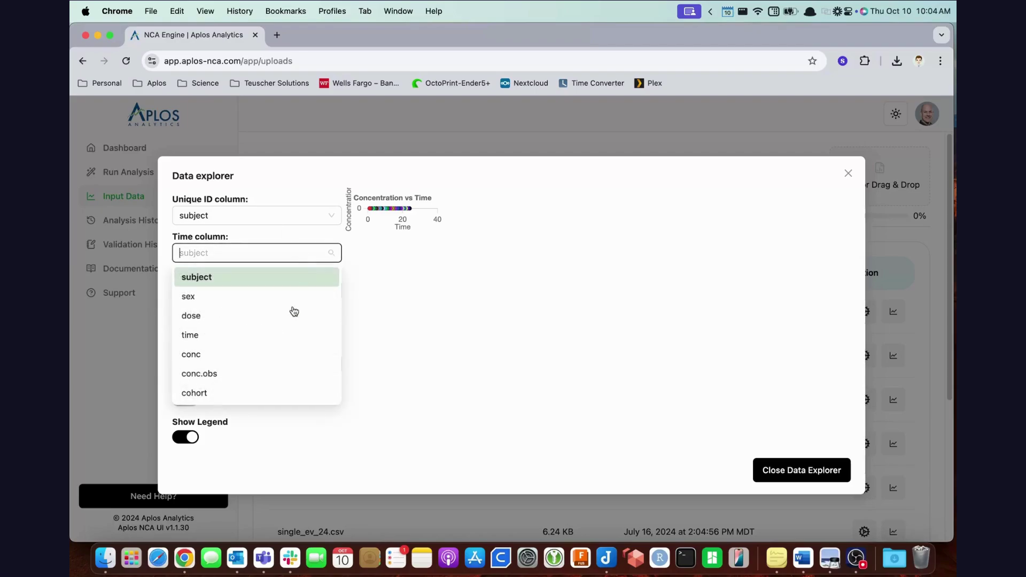
left_click(255, 337)
left_click(266, 290)
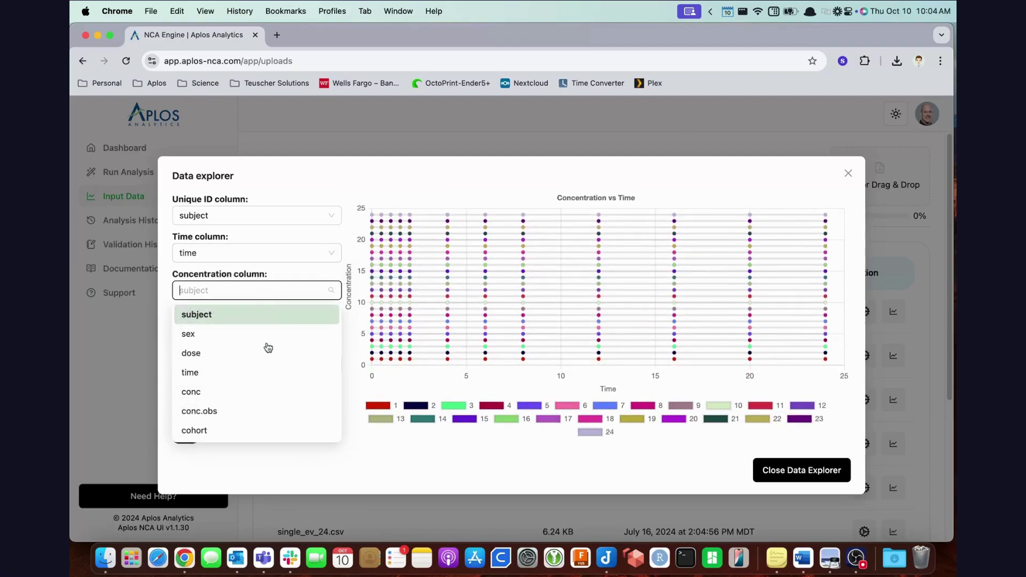
left_click(211, 392)
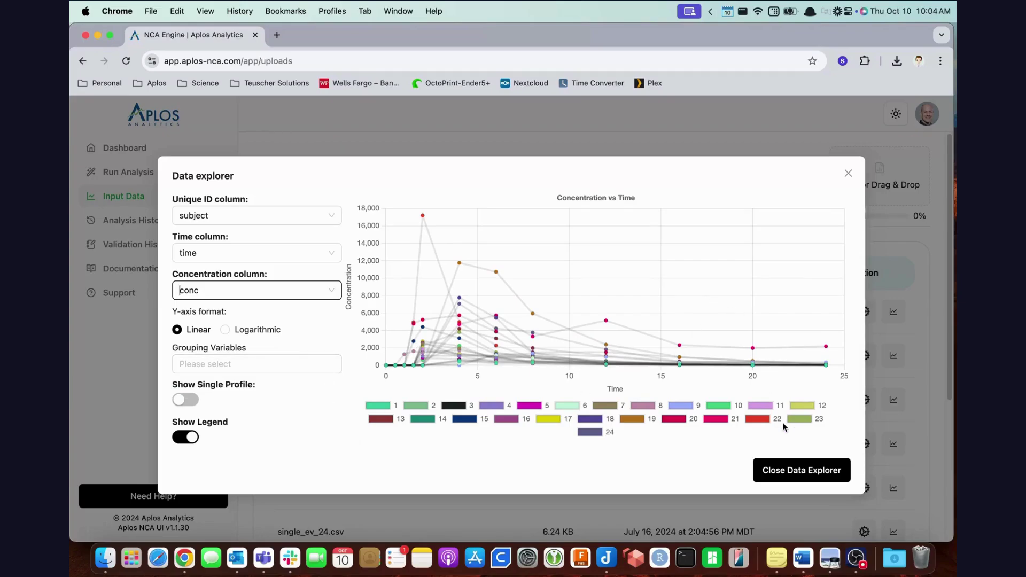
left_click(804, 475)
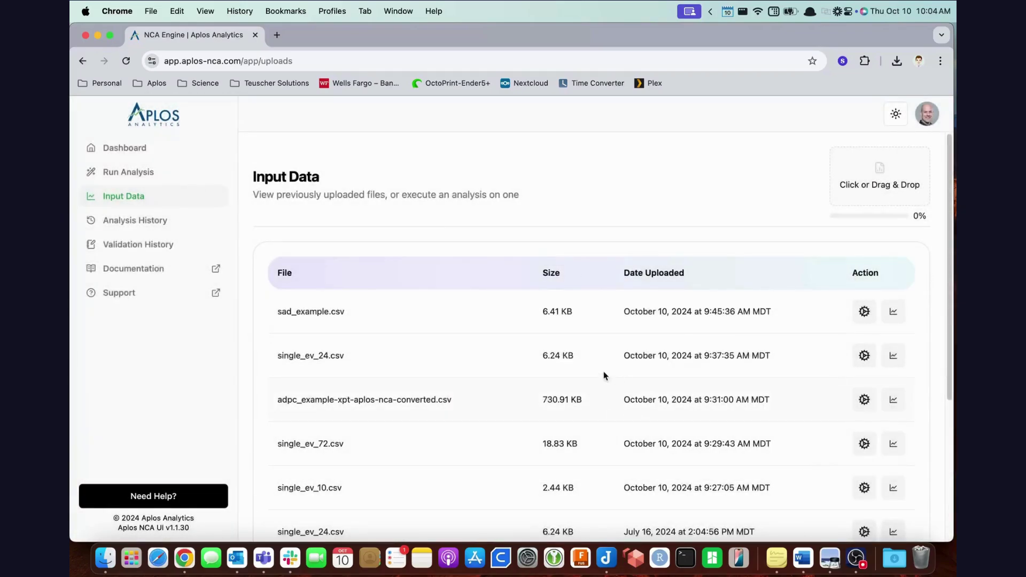
Step: Bring up the file chooser for uploading new input data and cancel it without choosing a file
left_click(883, 170)
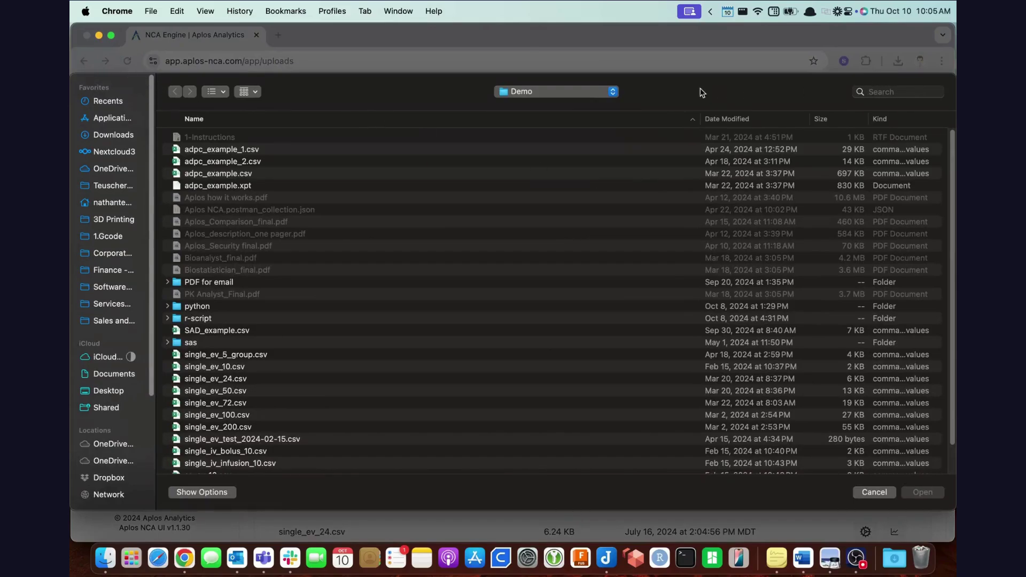
left_click(874, 492)
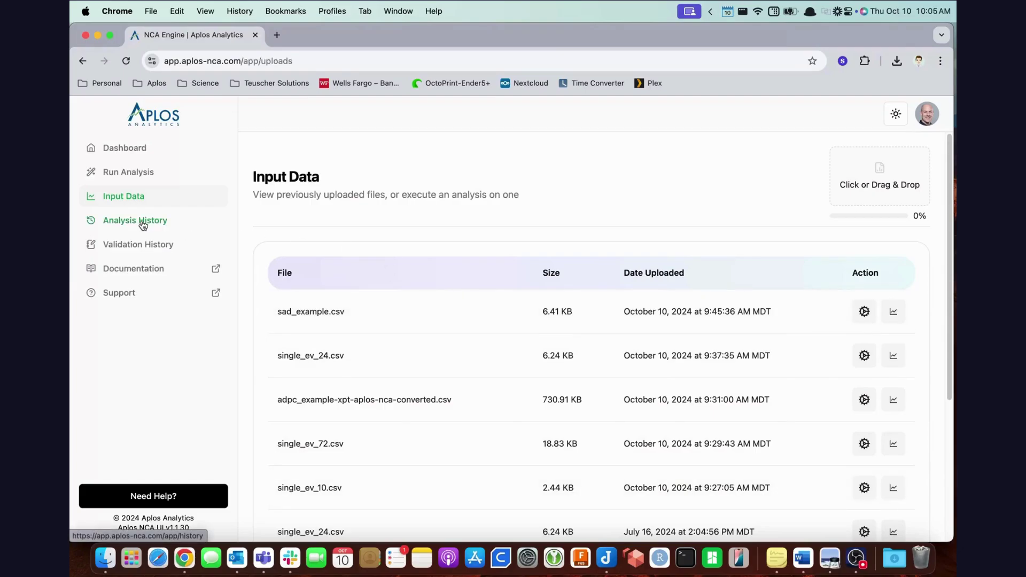
Step: Examine the previously executed validations in Validation History and open the Aplos NCA documentation site
left_click(135, 248)
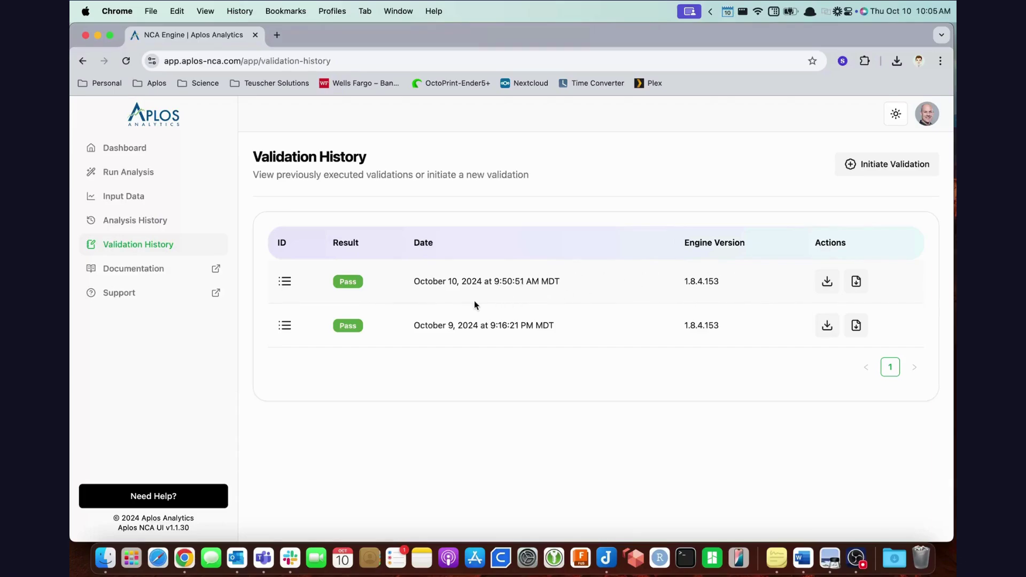
mouse_move(289, 282)
left_click(130, 269)
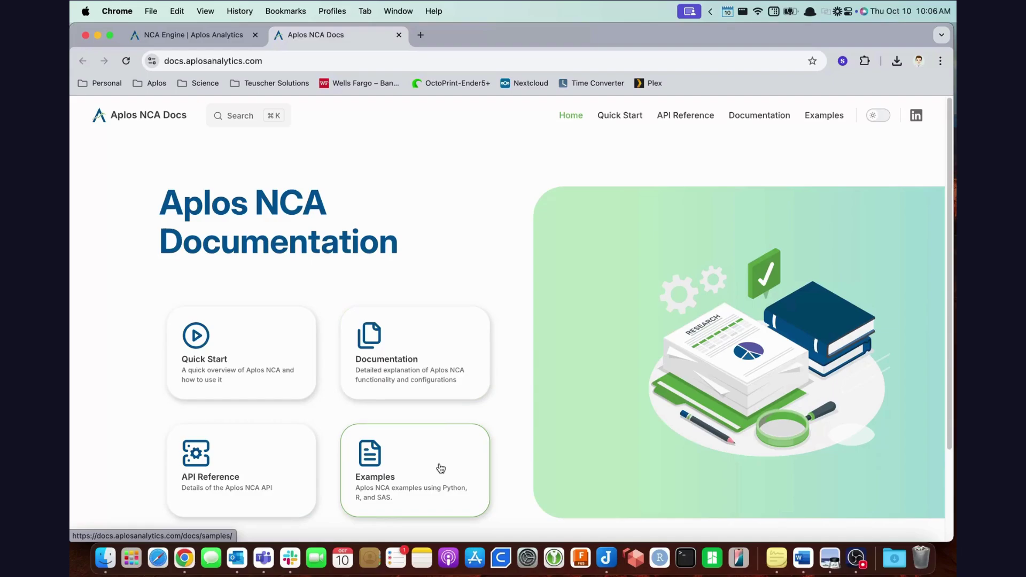
Step: Return to the NCA Engine, open the Support Center and examine the fields of its support form
left_click(207, 35)
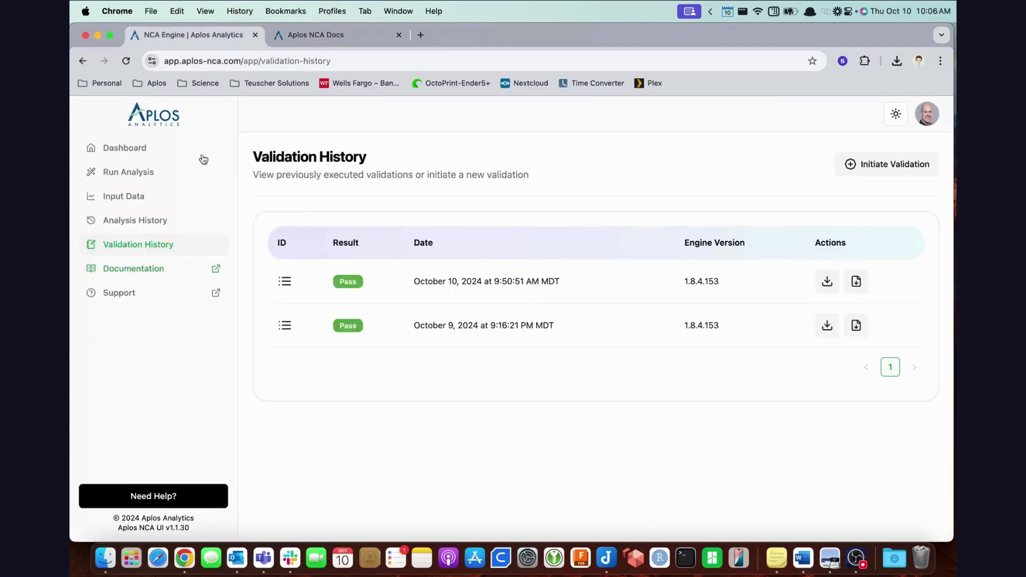
left_click(141, 294)
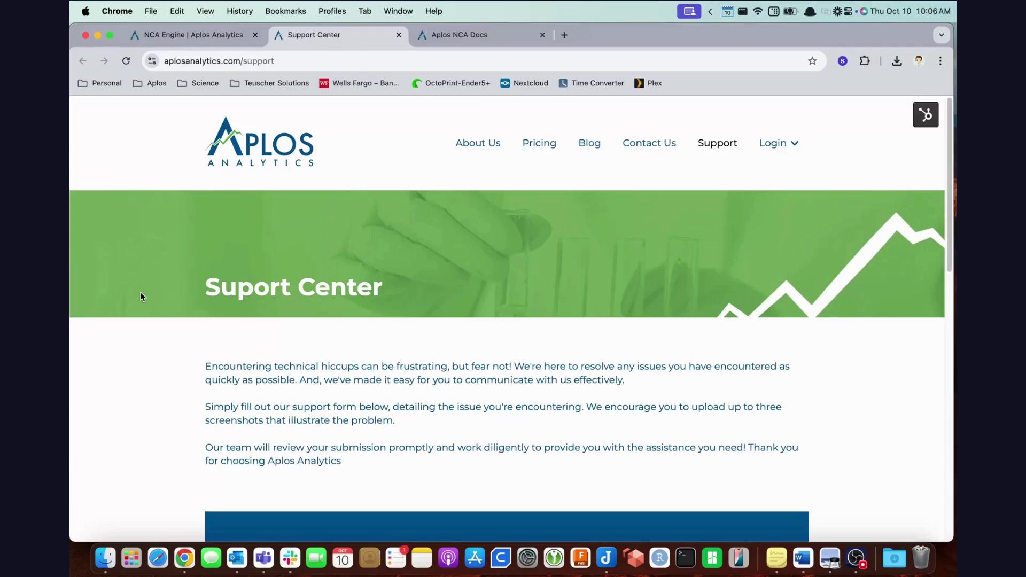
scroll(369, 400, "down", 7)
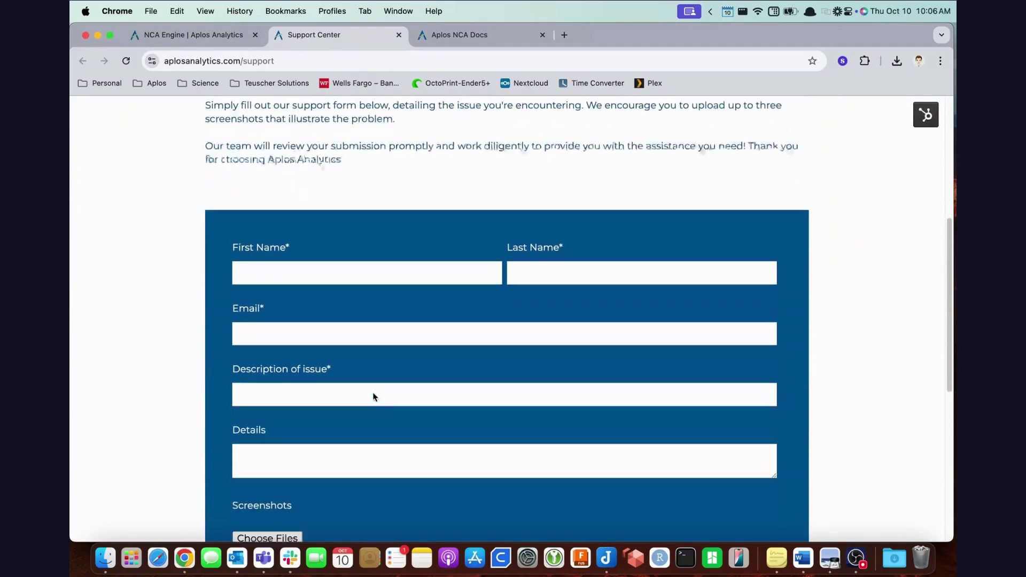
scroll(444, 454, "down", 2)
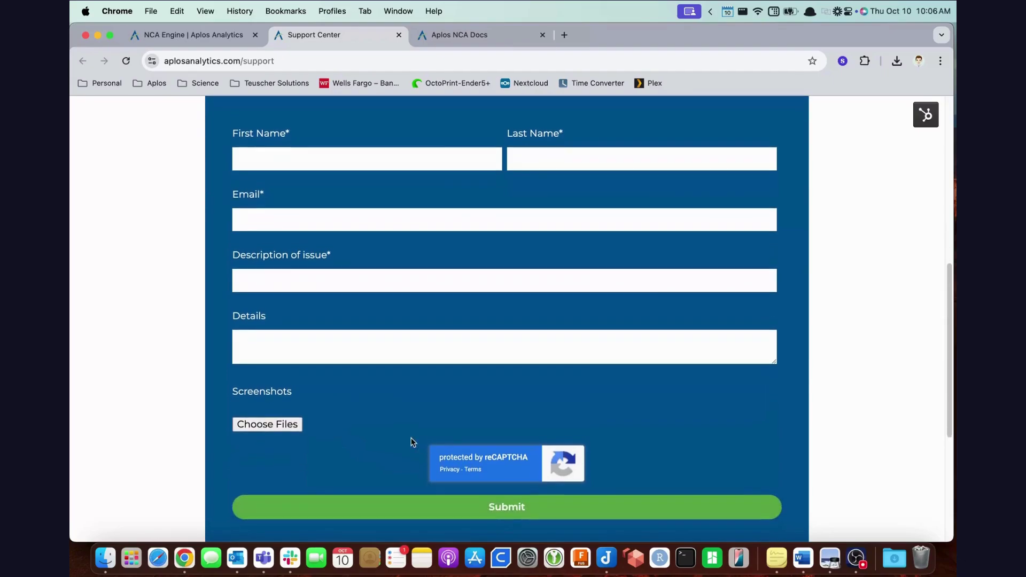
Step: Return to the NCA Engine dashboard, launch the Explore the Dashboard guided tour from the help options and close it at its first card
scroll(375, 312, "up", 8)
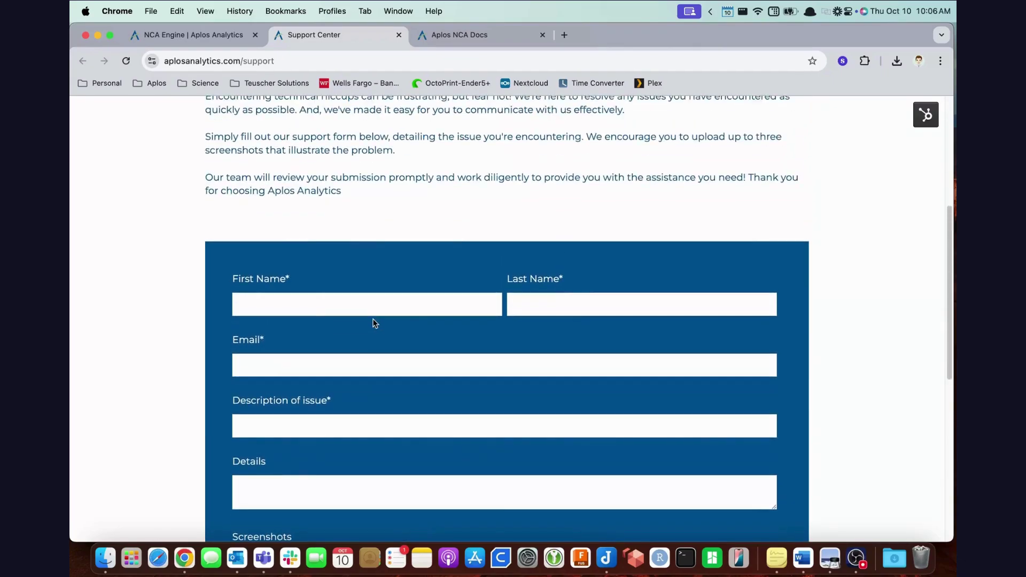
left_click(208, 34)
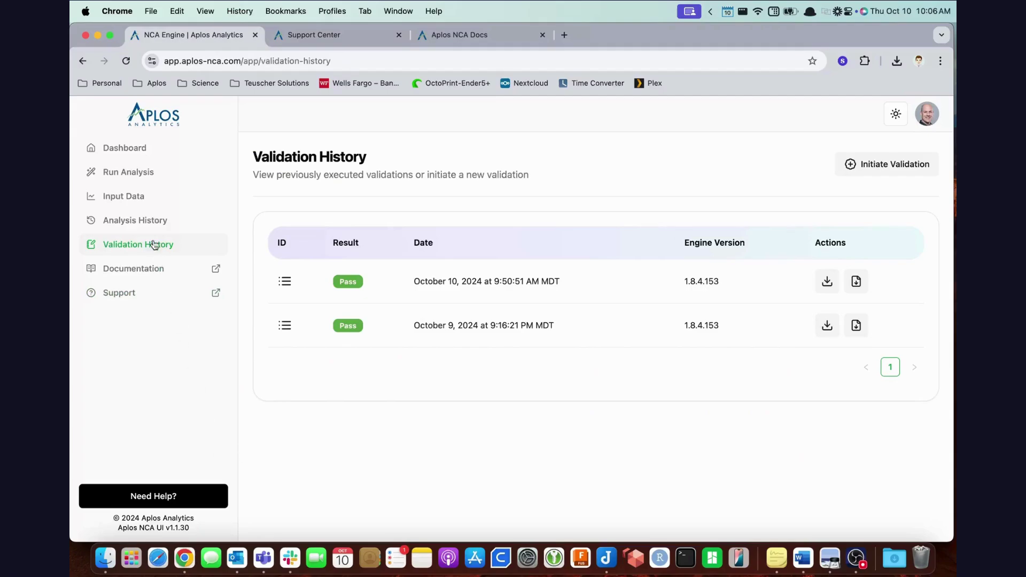
left_click(126, 152)
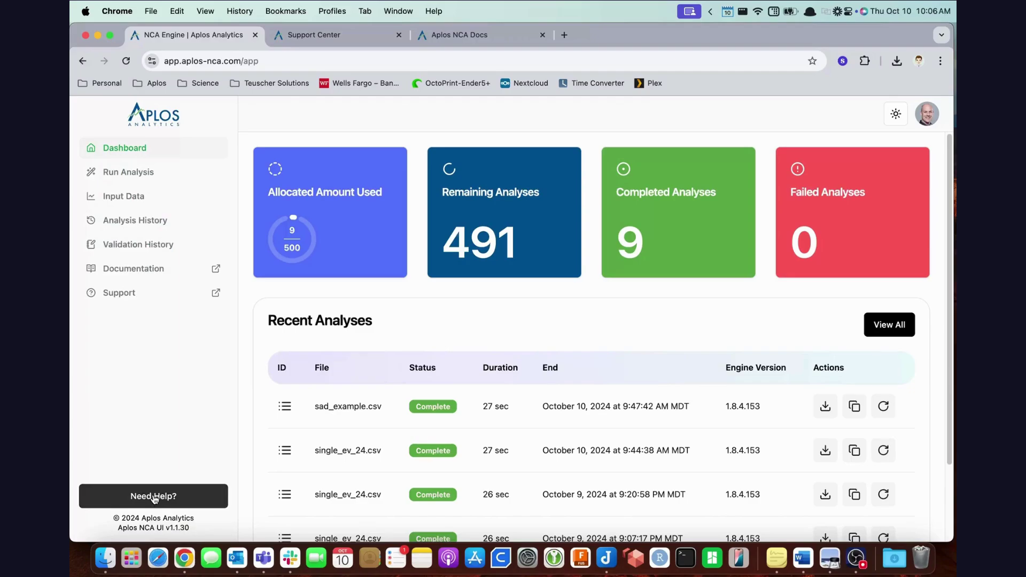
left_click(154, 497)
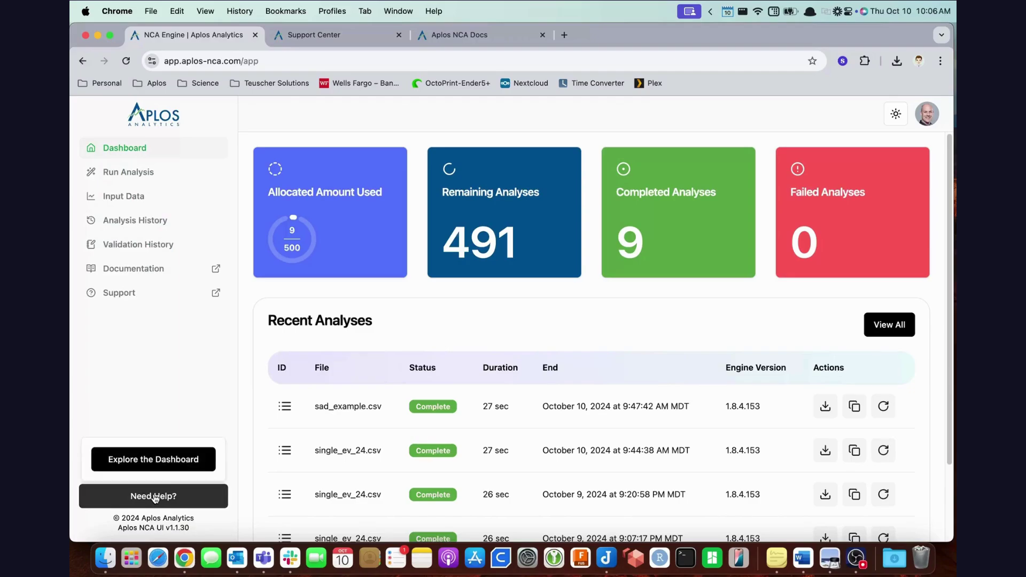
left_click(158, 460)
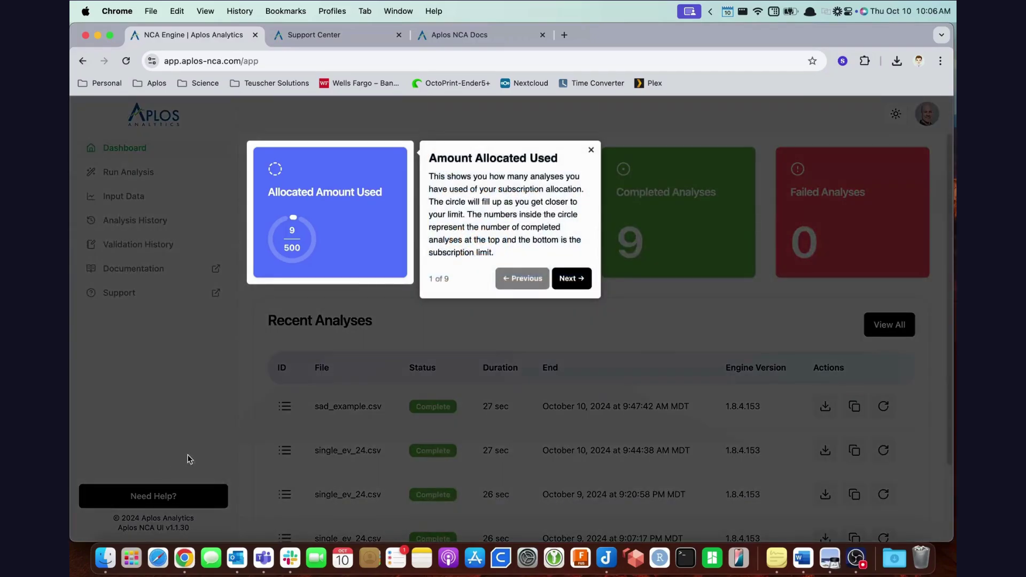
left_click(591, 150)
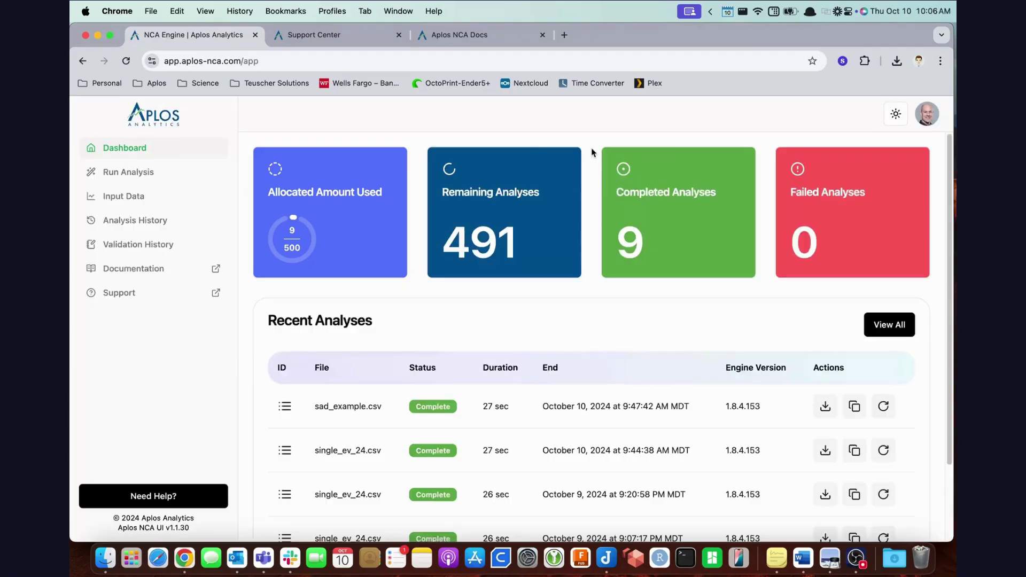
Step: Check the help tours offered for Run Analysis, and view and close the How to Upload tour for Input Data
left_click(138, 172)
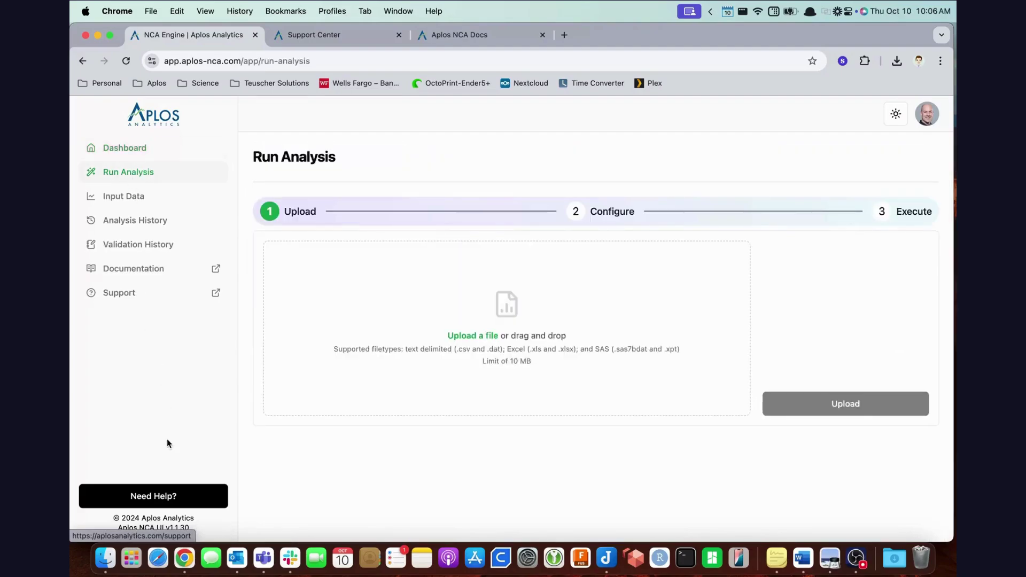
left_click(146, 497)
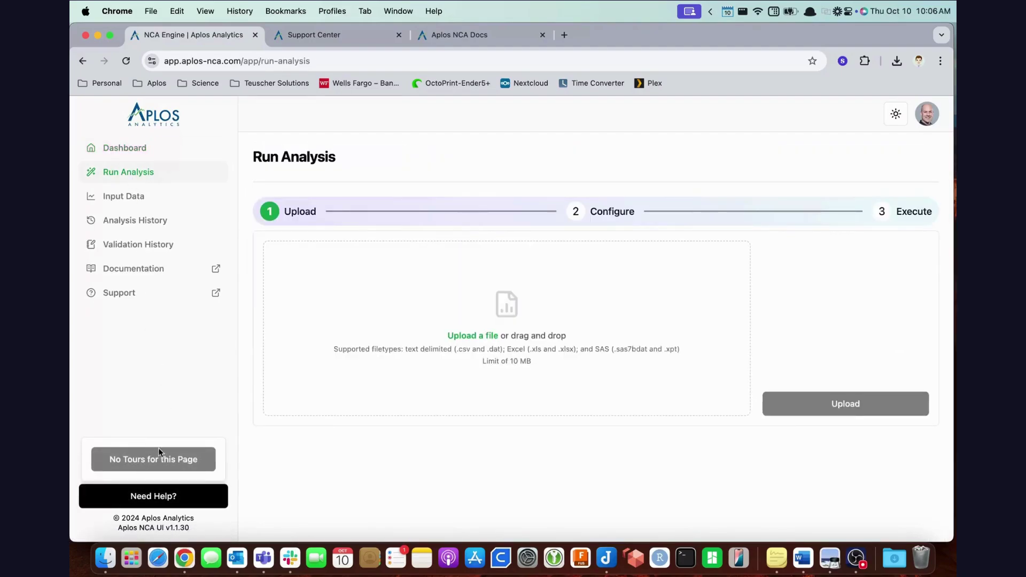
left_click(130, 197)
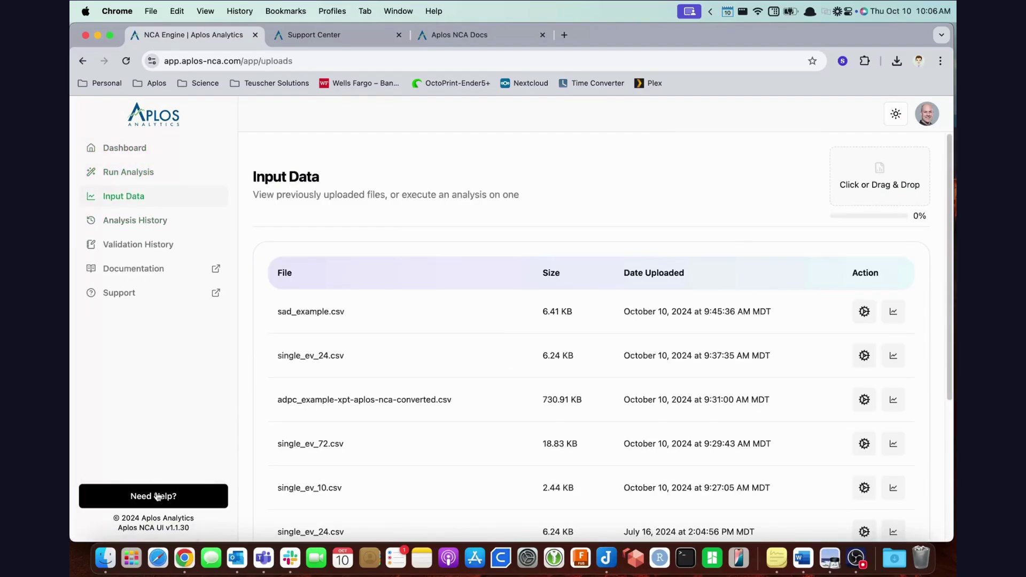
left_click(157, 502)
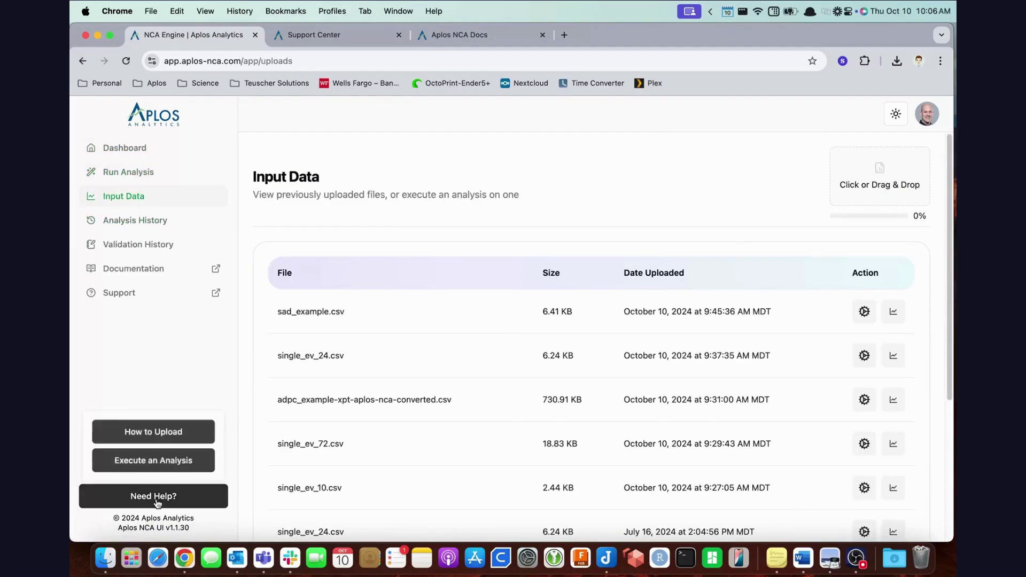
left_click(148, 431)
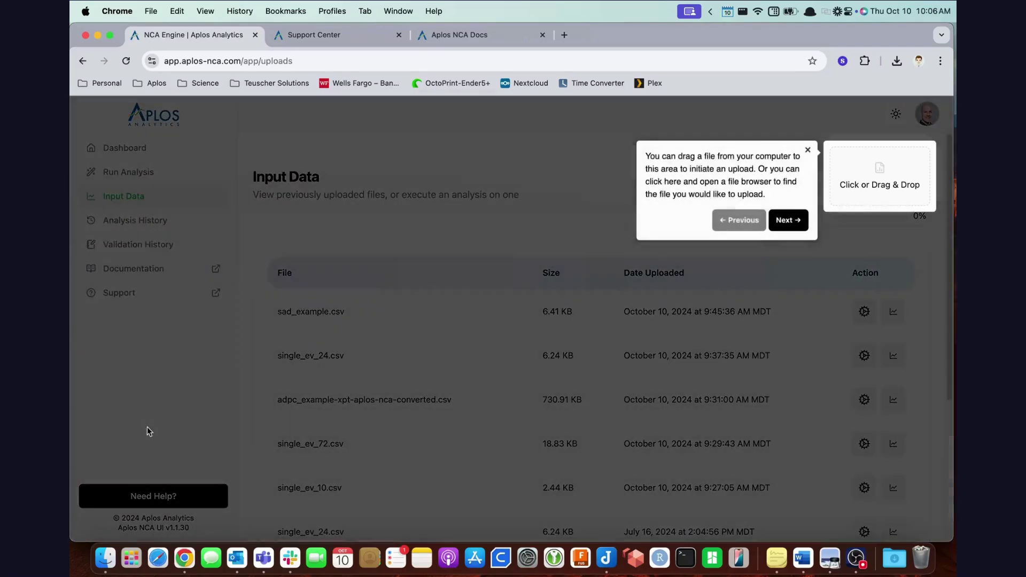
left_click(807, 152)
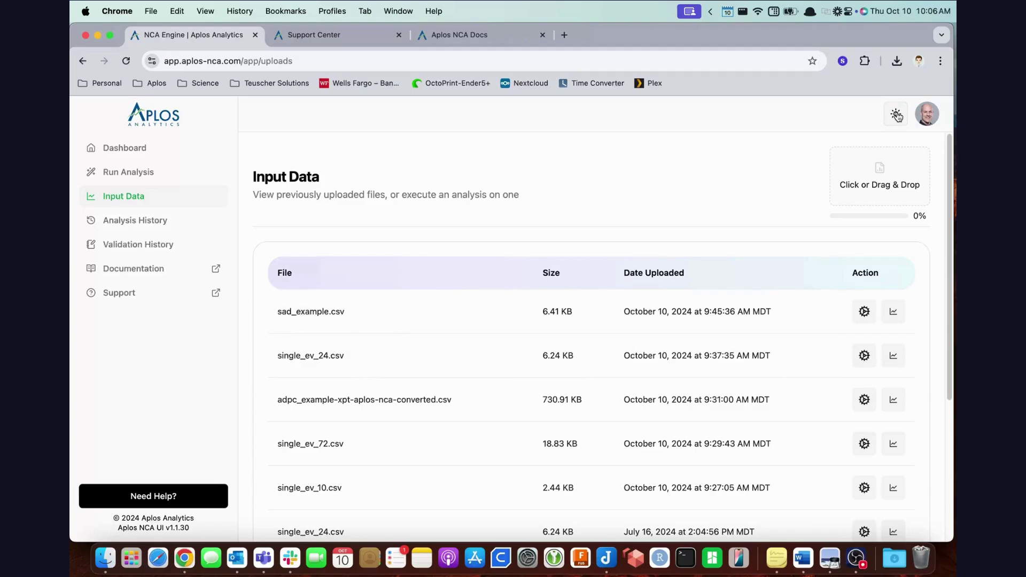
Step: Try the Dark and System display themes, and set the theme to Light
left_click(896, 117)
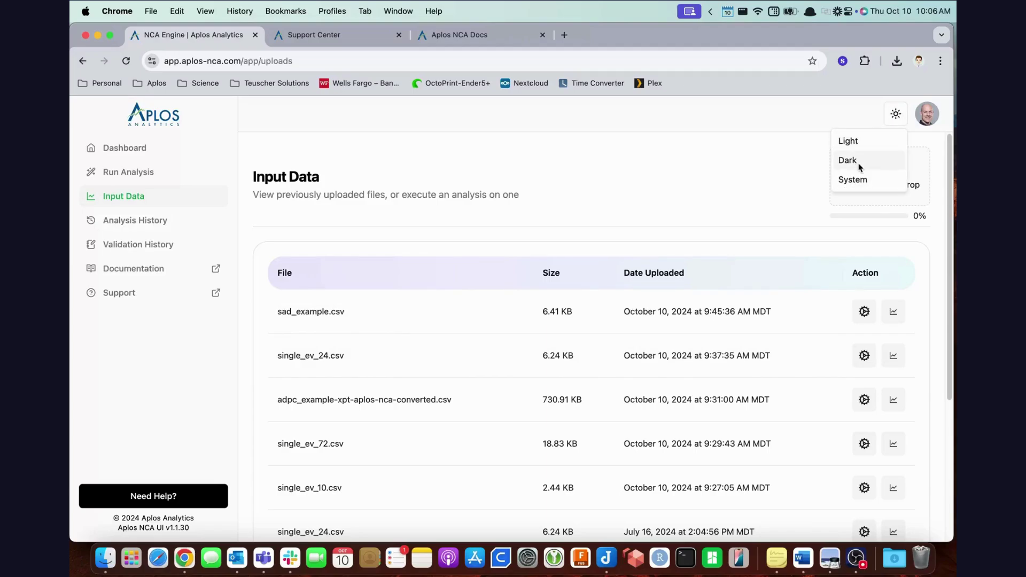
left_click(857, 160)
left_click(895, 113)
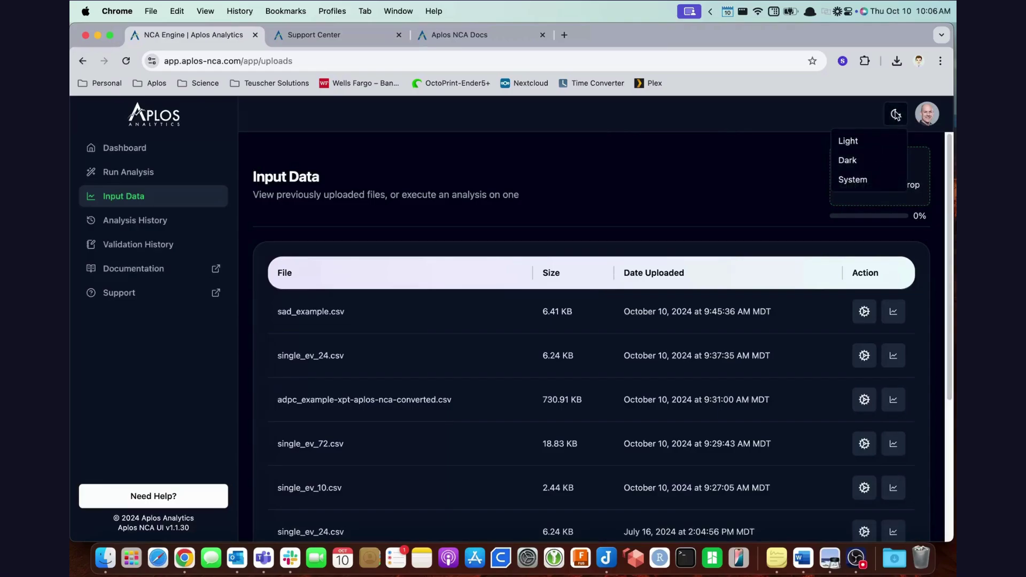
left_click(863, 179)
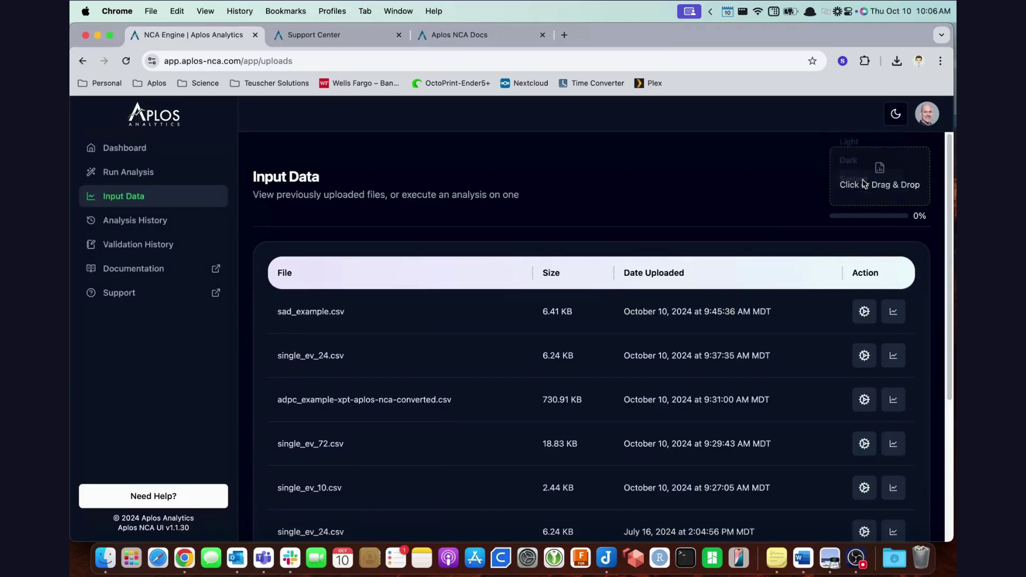
left_click(895, 114)
left_click(858, 142)
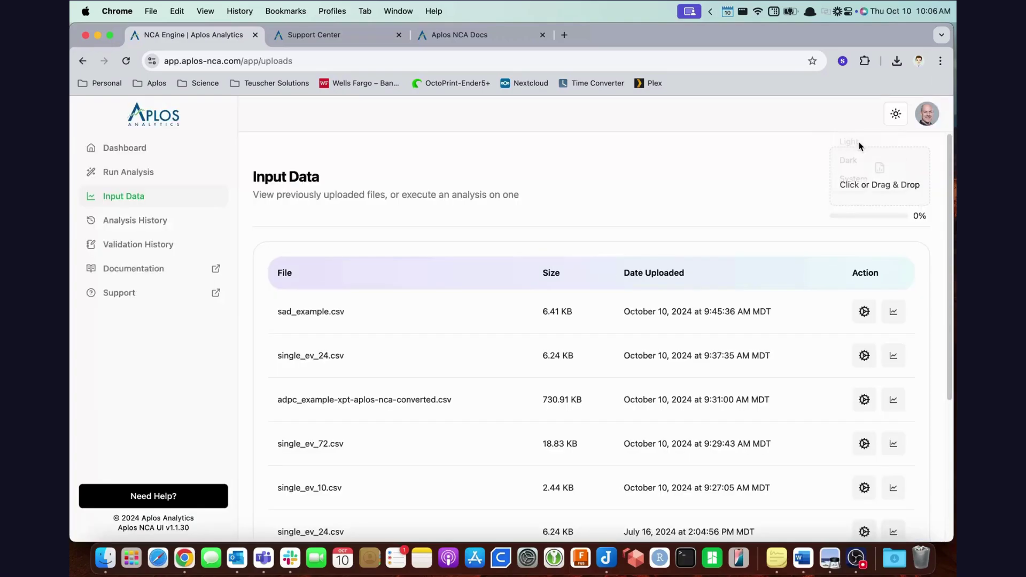
Step: Examine the My Account options for the signed-in profile, close them and return to the Dashboard
left_click(932, 115)
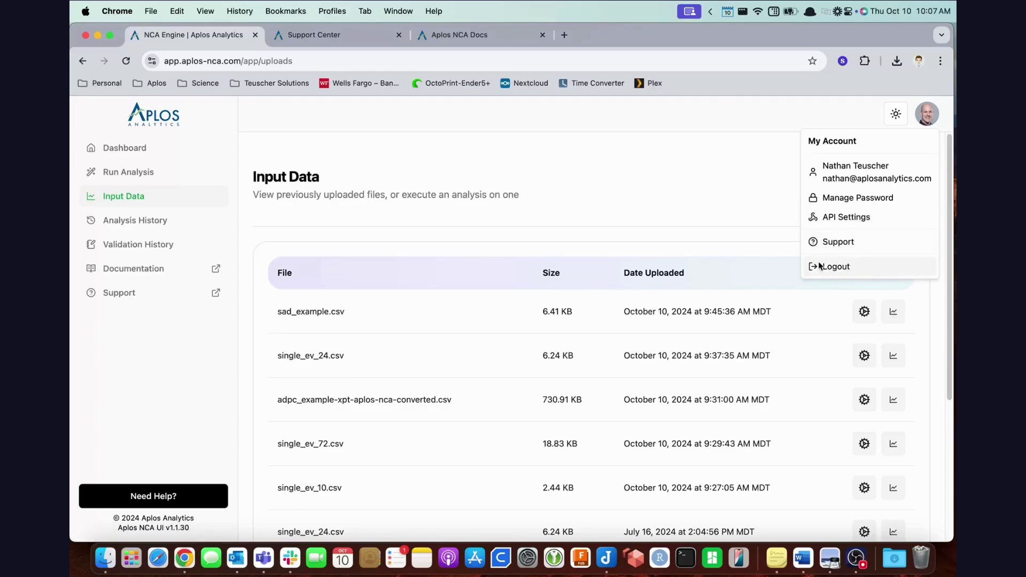
left_click(673, 168)
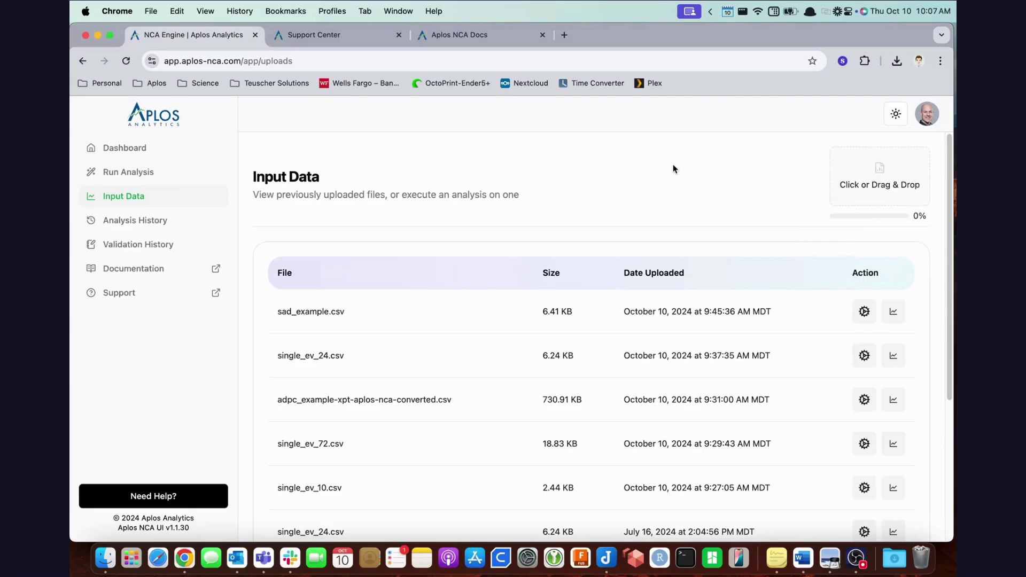
left_click(136, 150)
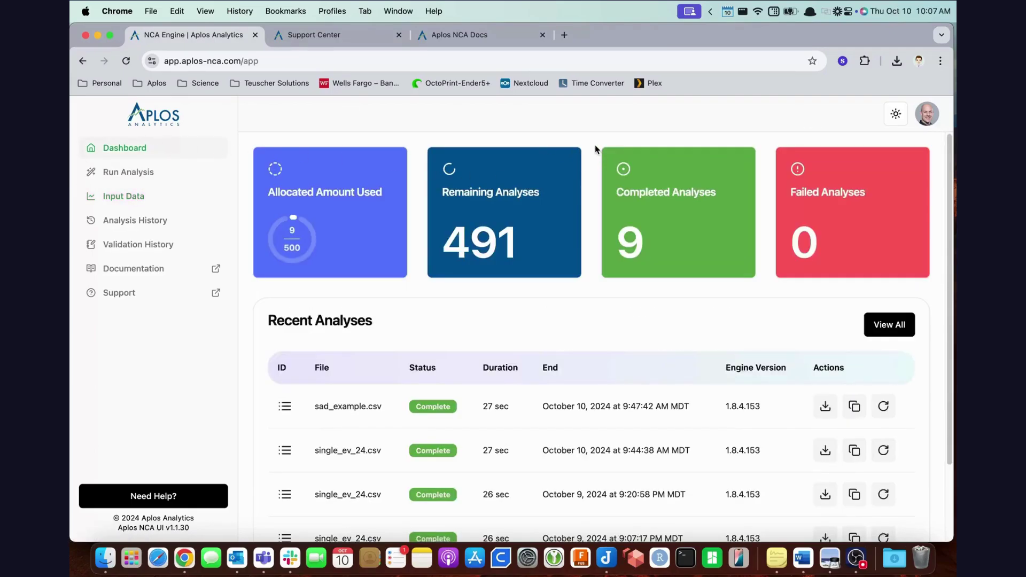